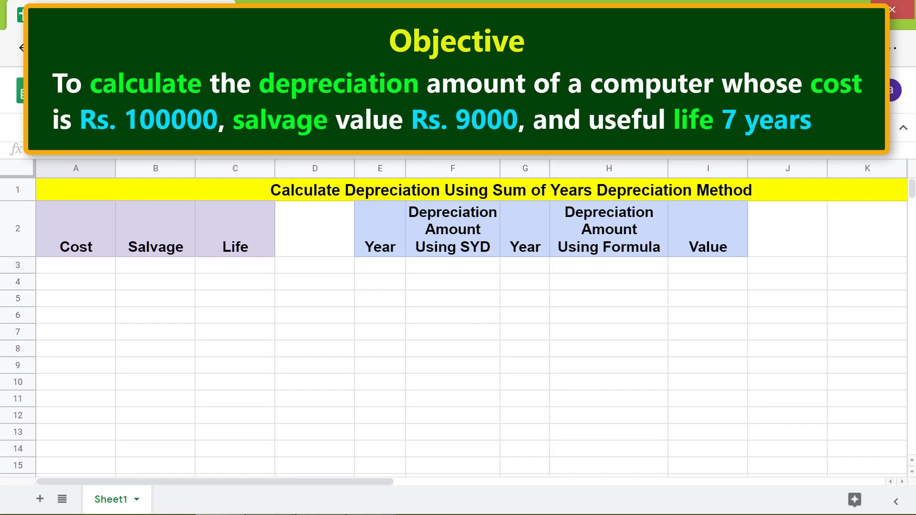
- Enter cost 100000, salvage 9000 and life 7 in A3:C3
left_click(84, 265)
type("100000")
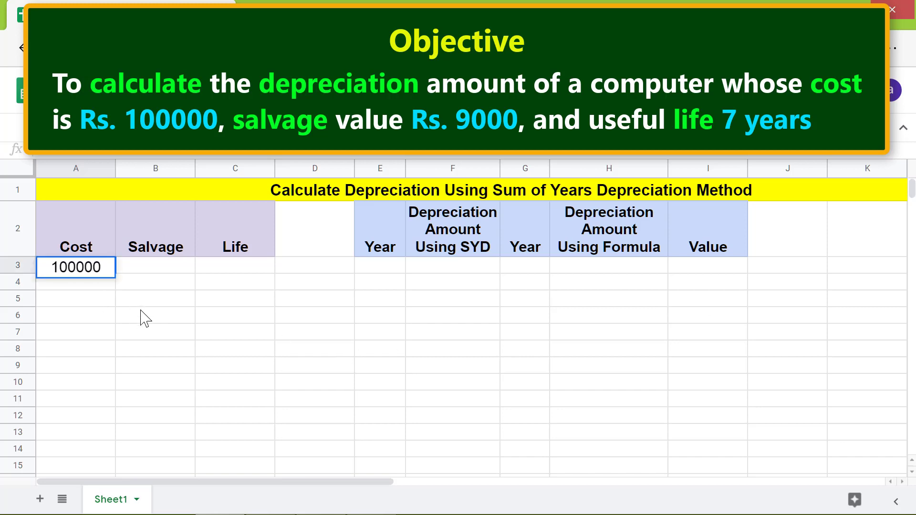
key("Tab")
type("9000")
key("Tab")
type("7")
key("Return")
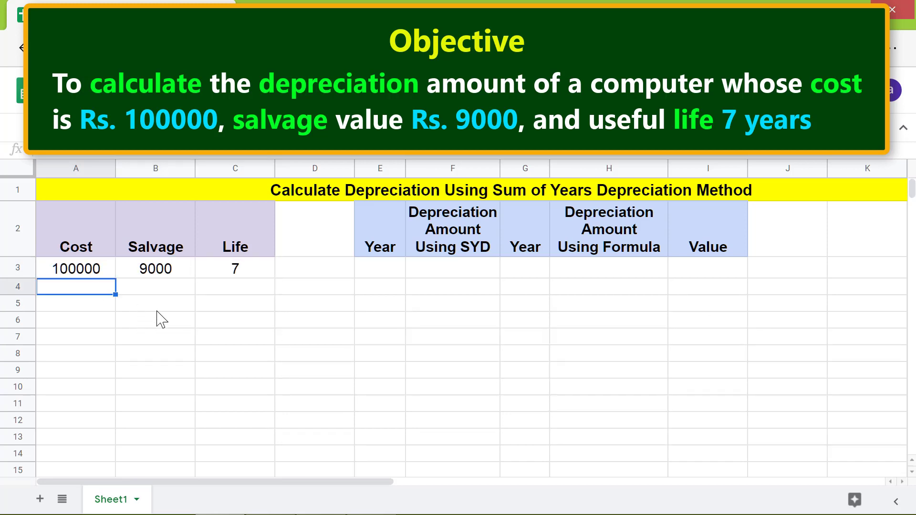
- Fill the Year column E3:E10 with years 0 through 7 from a 0, 1 series
left_click(369, 272)
type("0")
key("Return")
type("1")
key("Return")
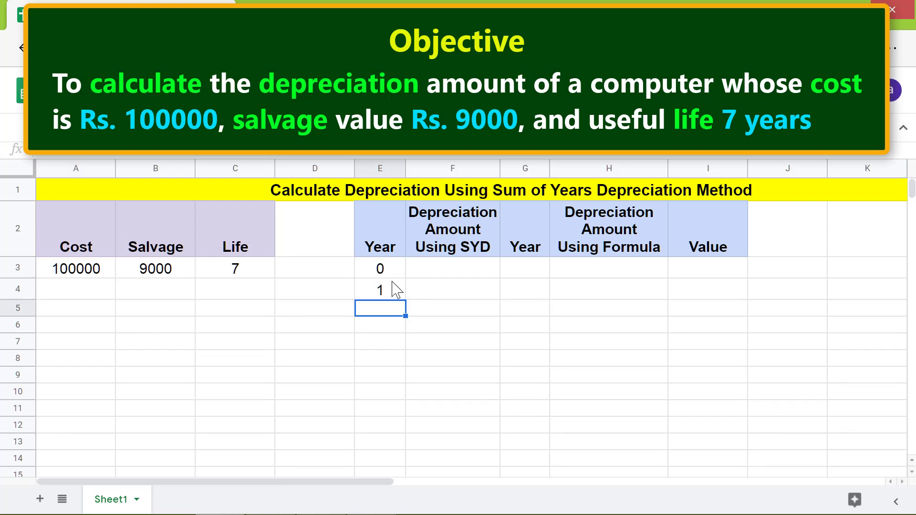
key("Up")
key("Up")
left_click(392, 299, "shift")
left_click_drag(406, 300, 390, 449)
left_click(386, 440)
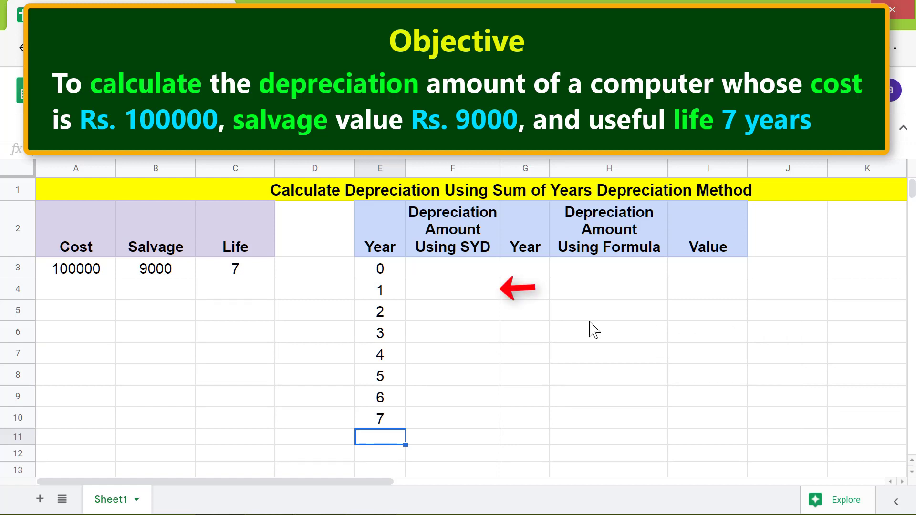
left_click(472, 292)
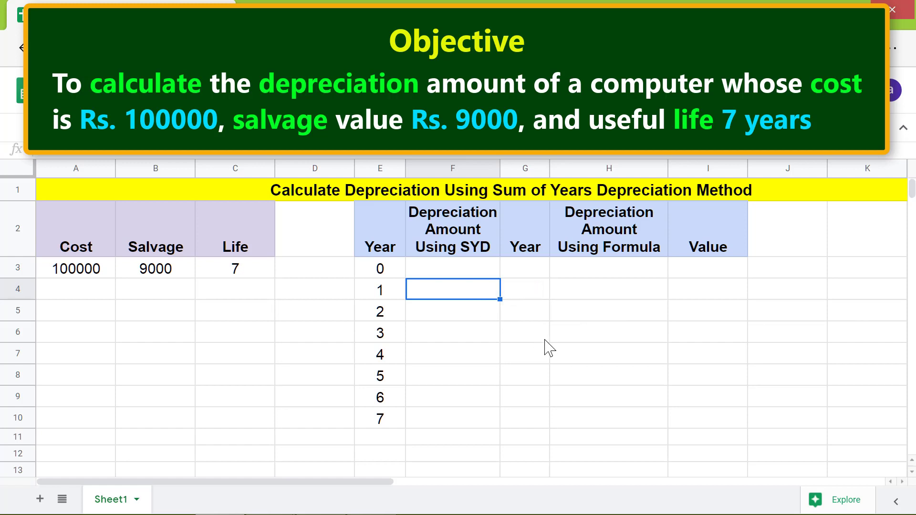
- Enter =SYD(A3,B3,C3,E4) in F4, giving year 1 depreciation of $22,750
type("=sy")
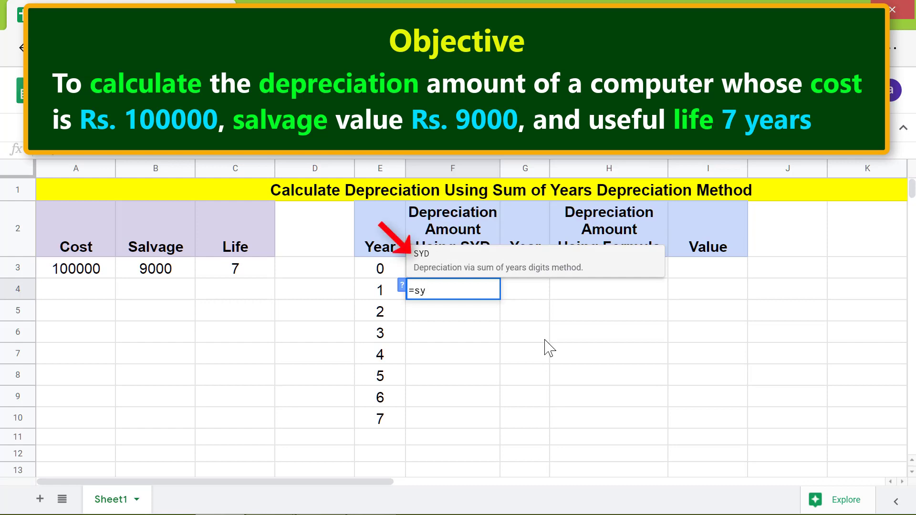
left_click(463, 270)
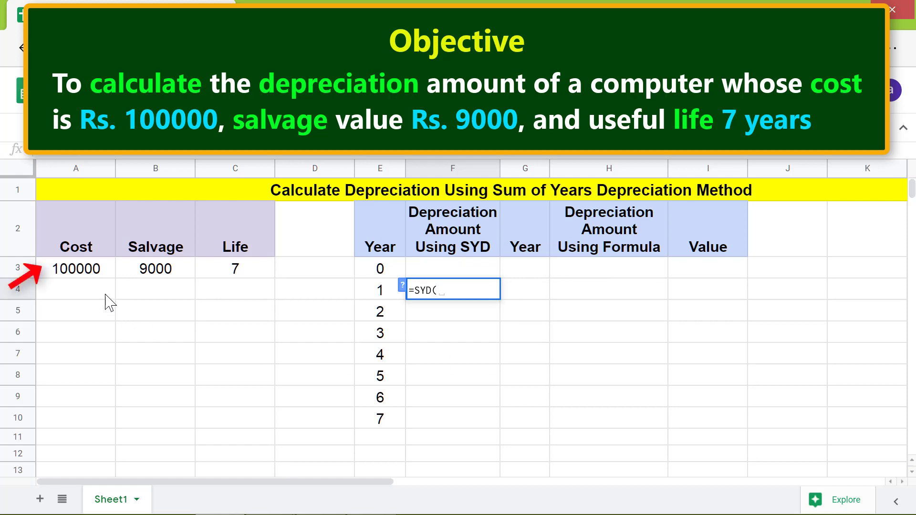
left_click(94, 274)
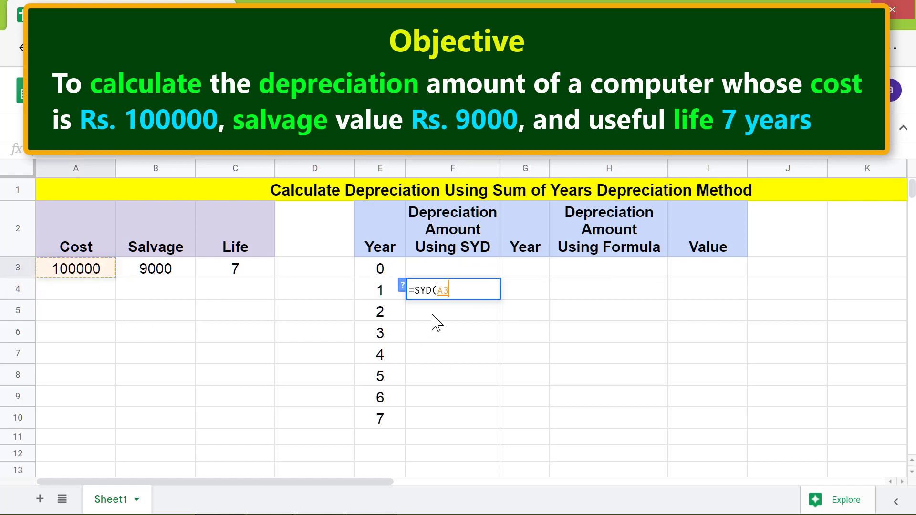
type(",")
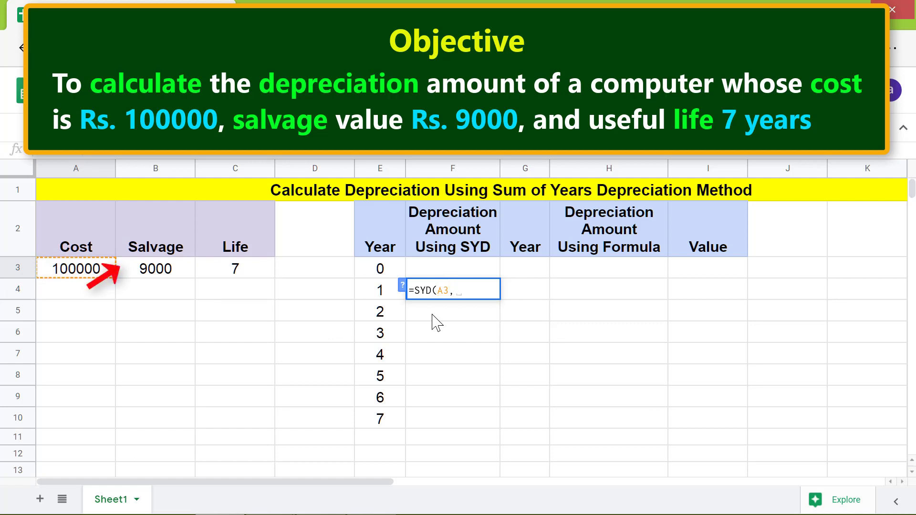
left_click(158, 266)
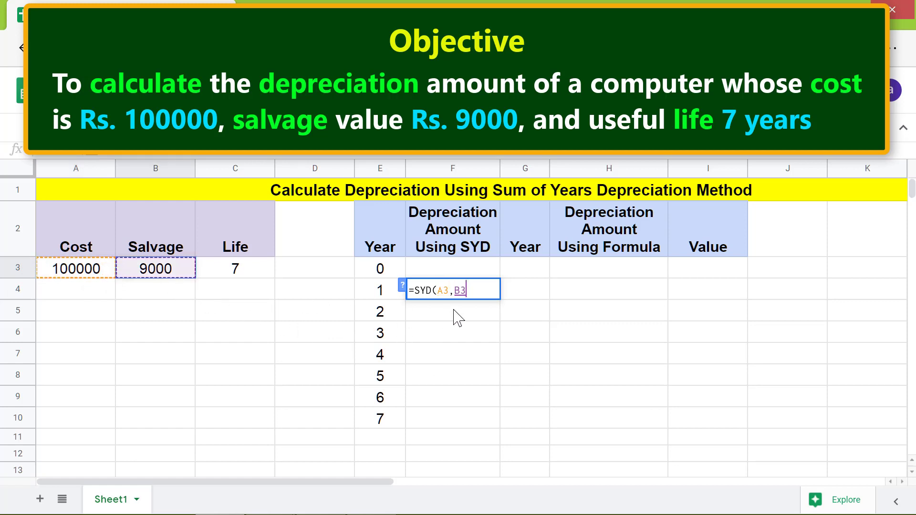
type(",")
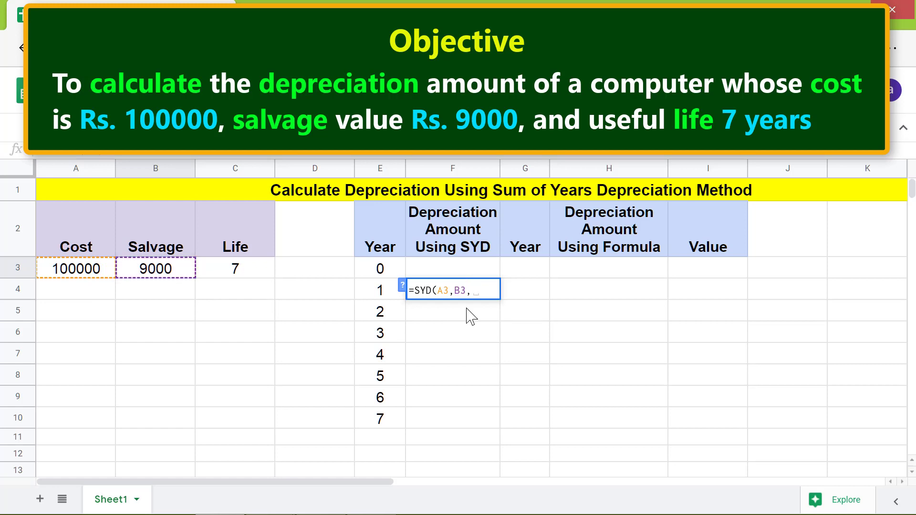
left_click(246, 270)
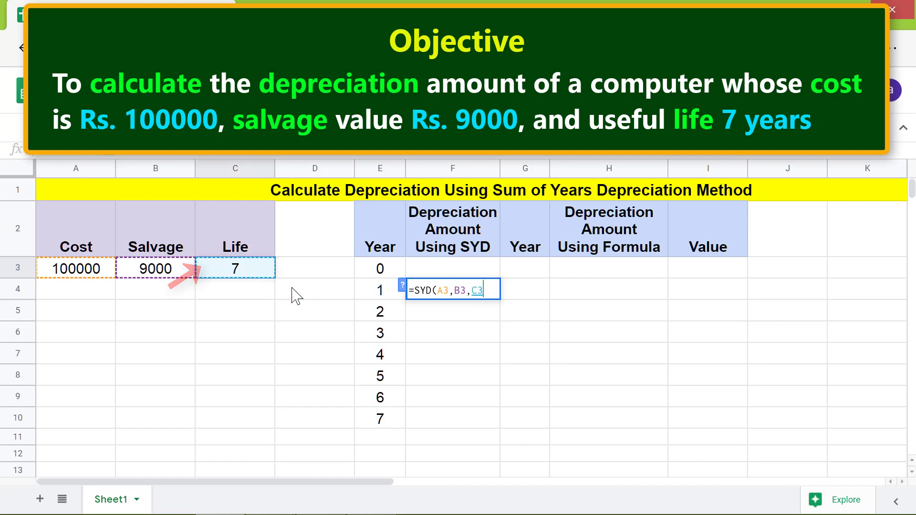
type(",")
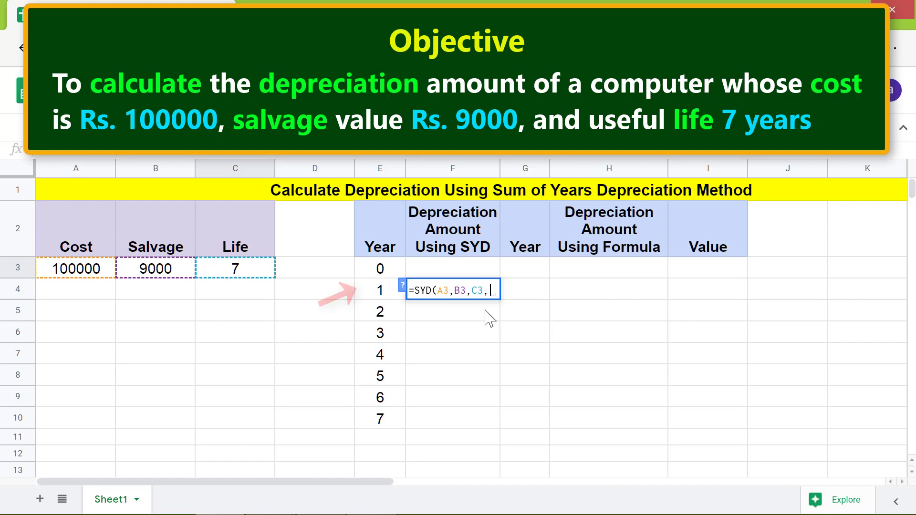
left_click(373, 293)
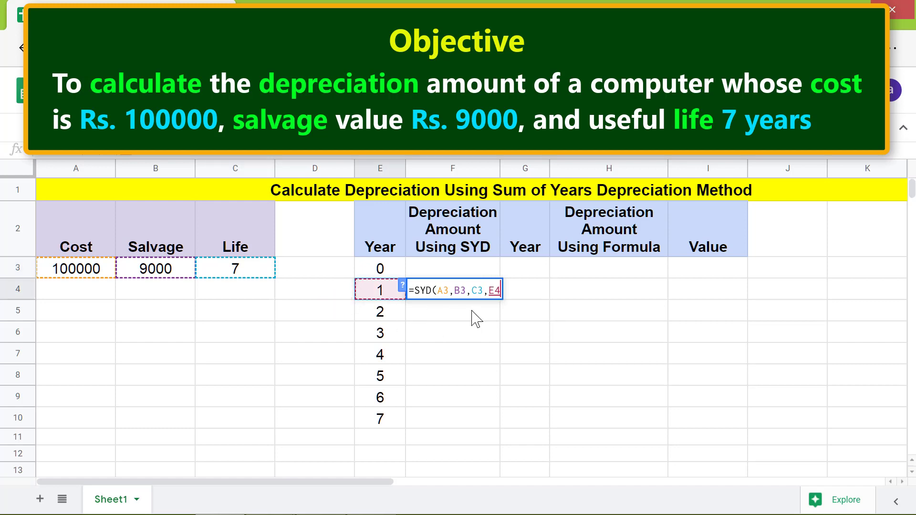
key("Return")
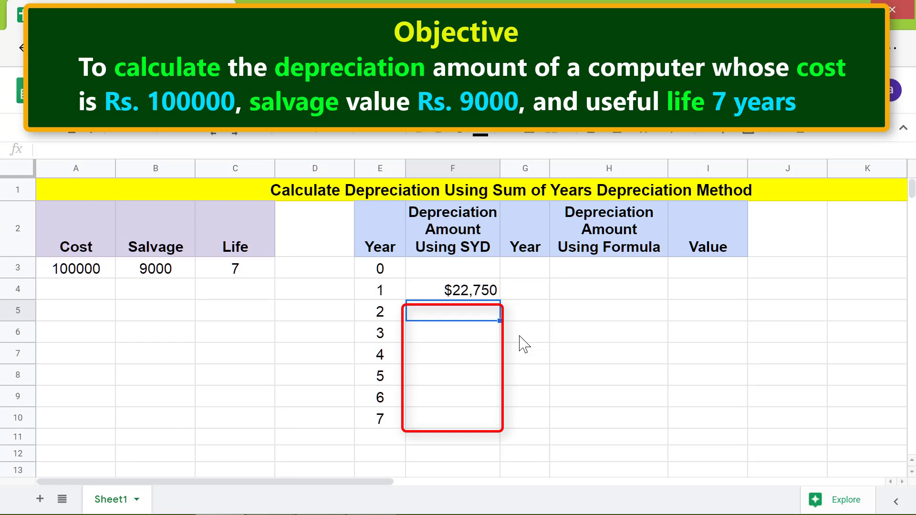
- Make the A3, B3 and C3 references in F4's SYD formula absolute
left_click(478, 295)
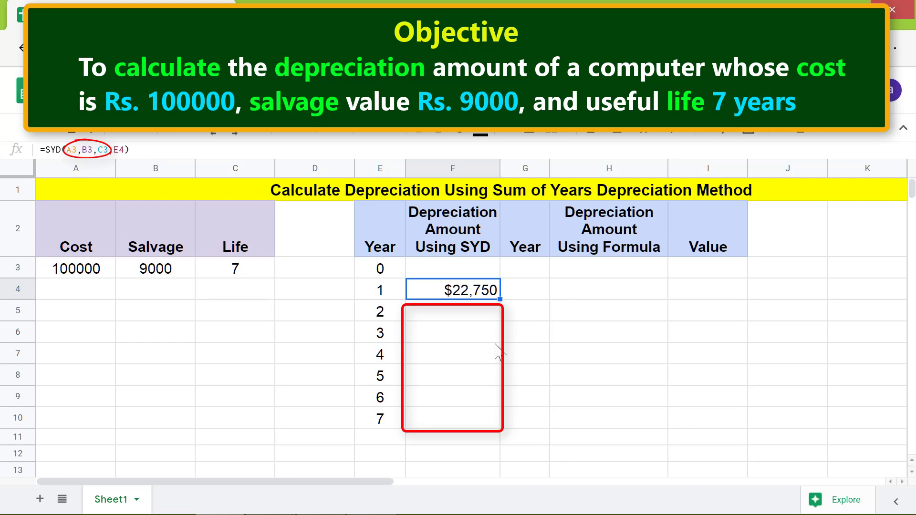
left_click(67, 149)
left_click_drag(67, 149, 109, 149)
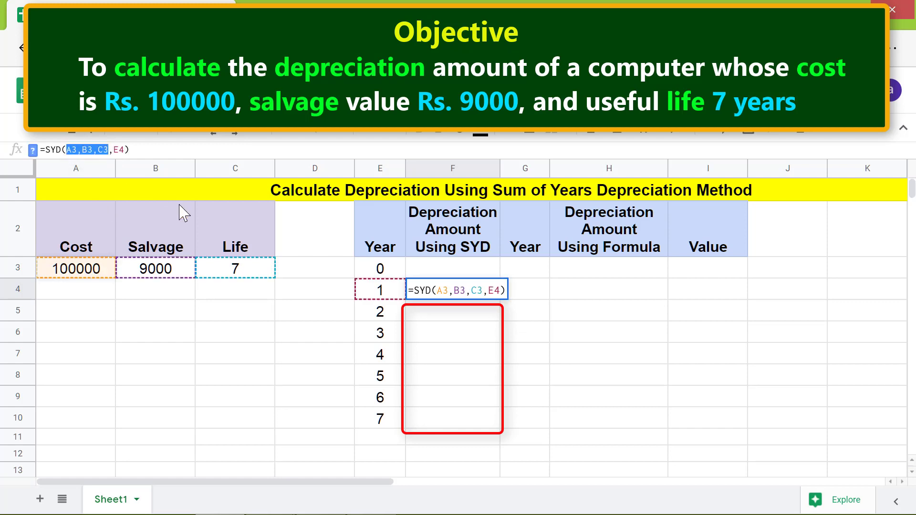
key("F4")
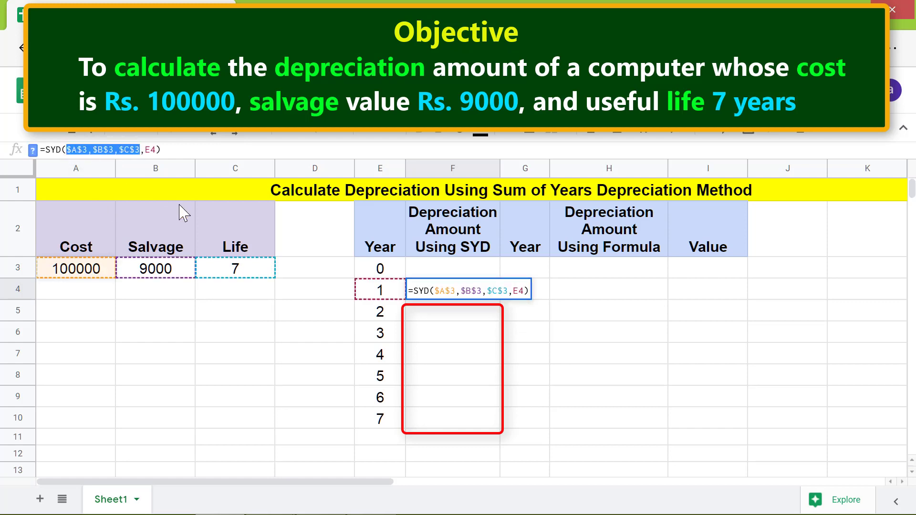
key("Return")
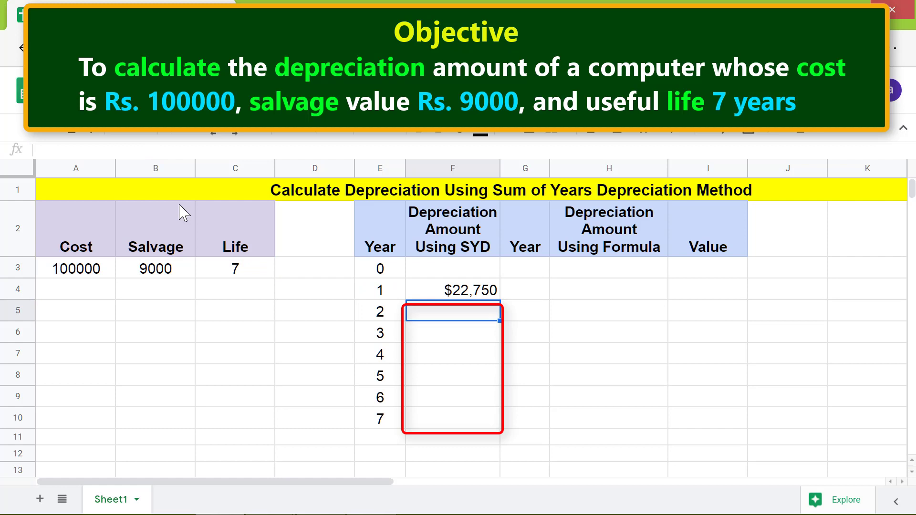
- Fill the SYD formula down to F10, giving $19,500 down to $3,250
left_click(441, 292)
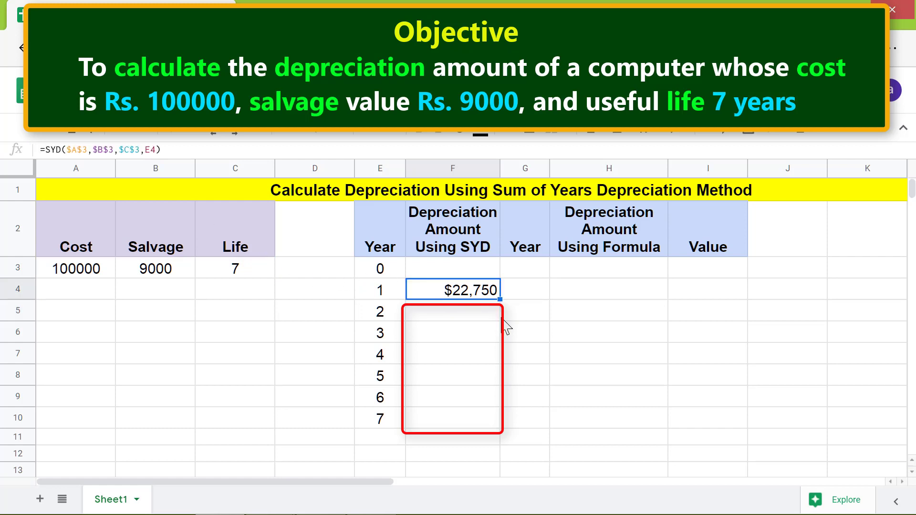
left_click_drag(499, 299, 505, 430)
left_click(525, 438)
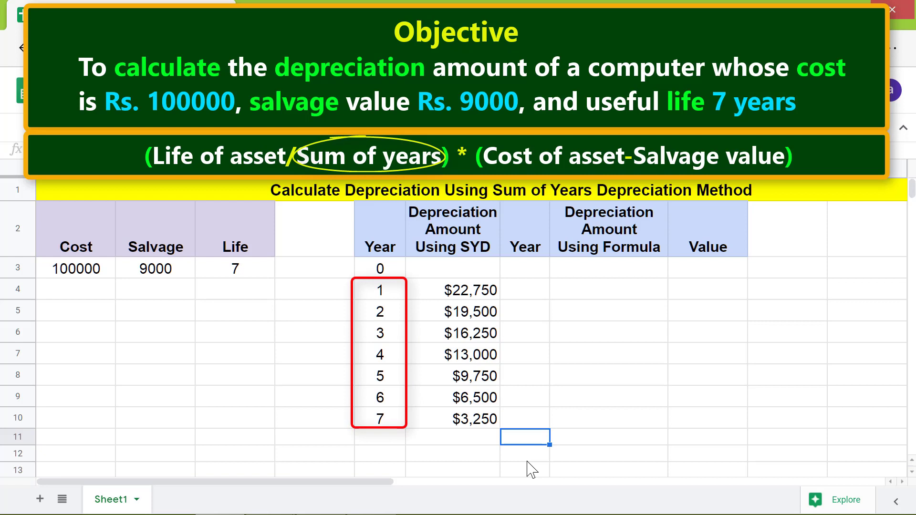
- Enter =SUM(E4:E10) in E11 to total years 1–7 as 28
left_click(389, 438)
type("=s")
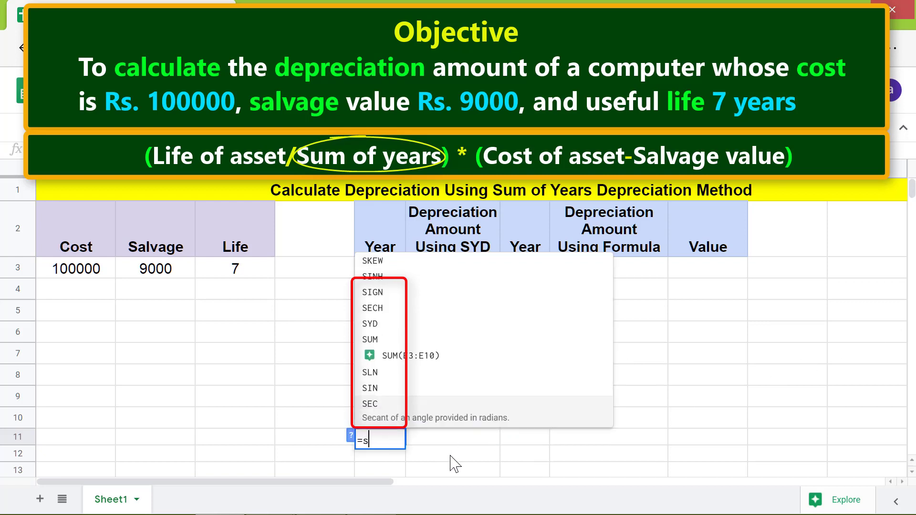
type("um(")
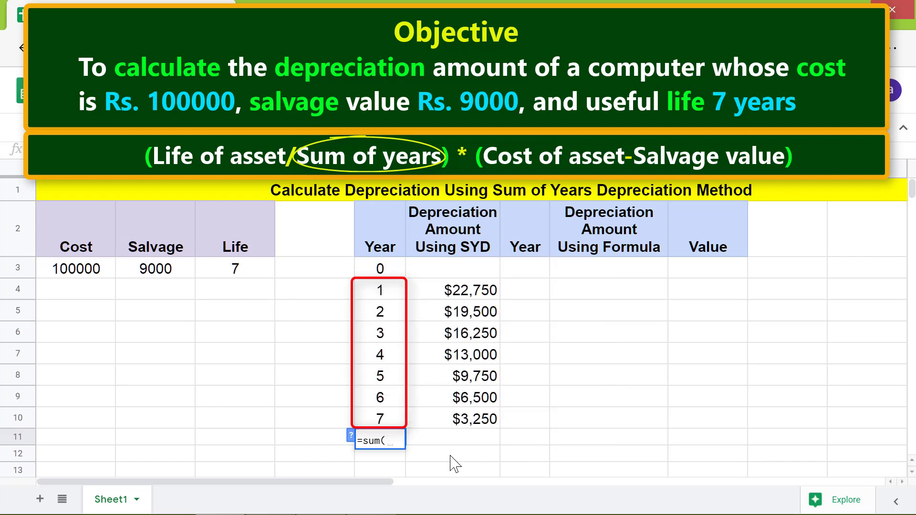
left_click(386, 293)
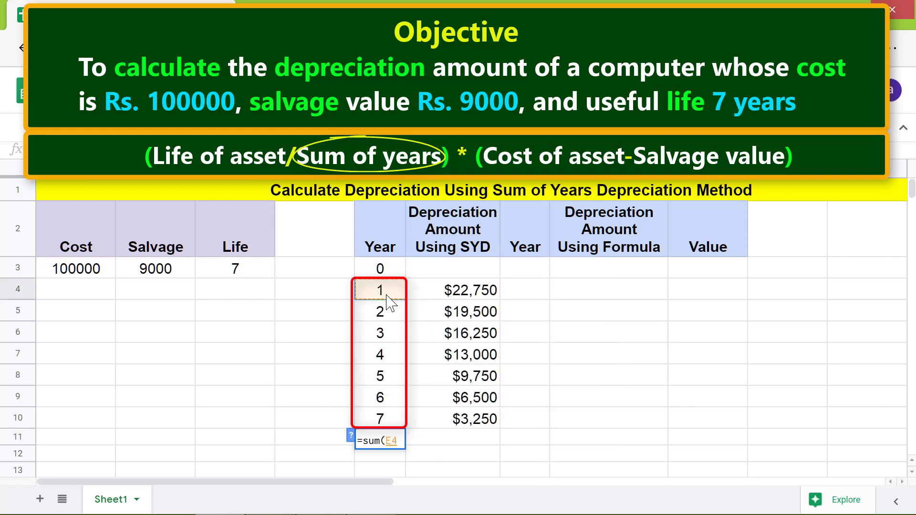
left_click(390, 420, "shift")
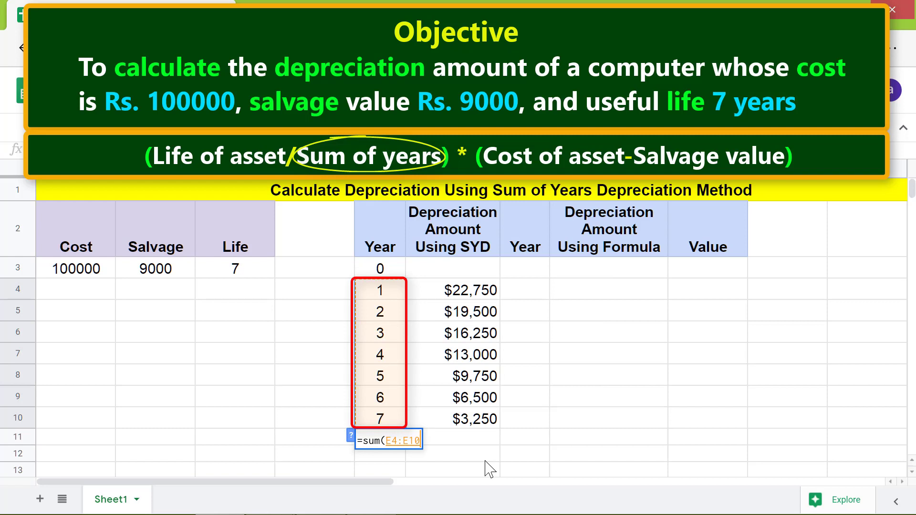
key("Return")
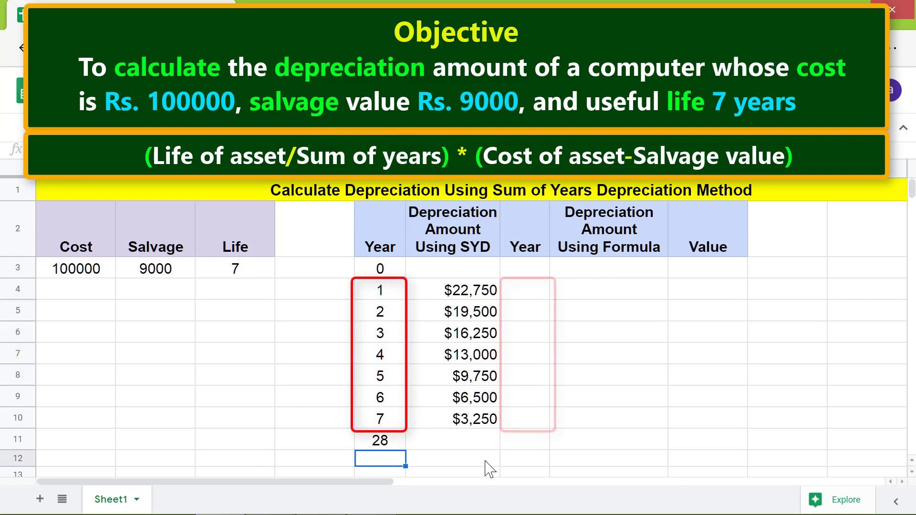
left_click_drag(385, 297, 409, 428)
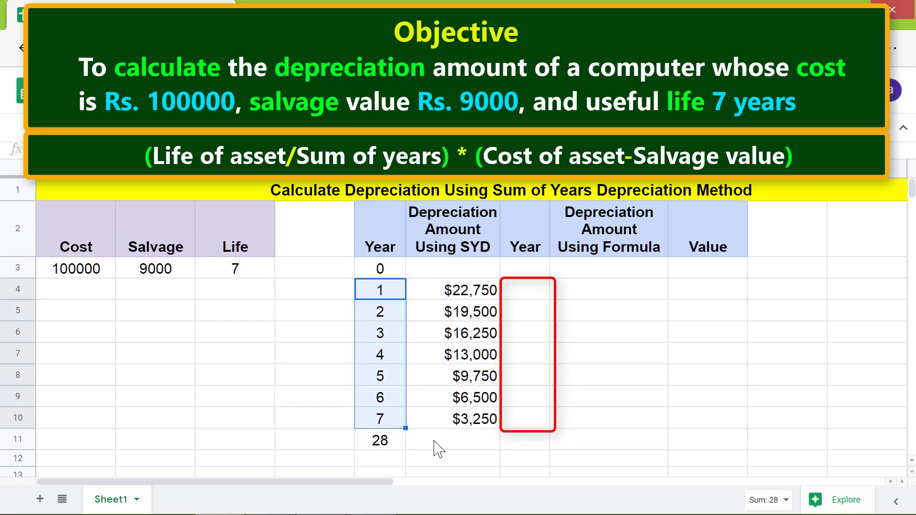
- Copy years 1–7 from E4:E10 and paste them into G4:G10
key("ctrl+c")
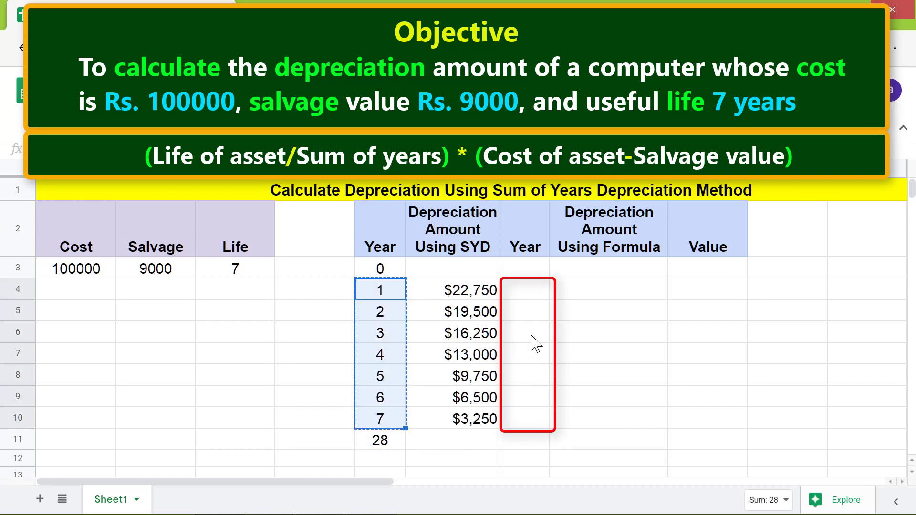
left_click(539, 297)
key("ctrl+v")
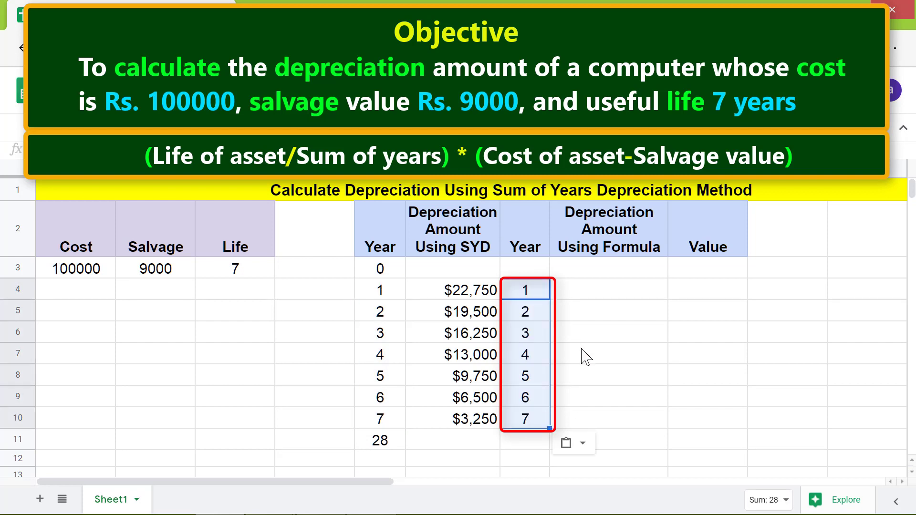
left_click(575, 422)
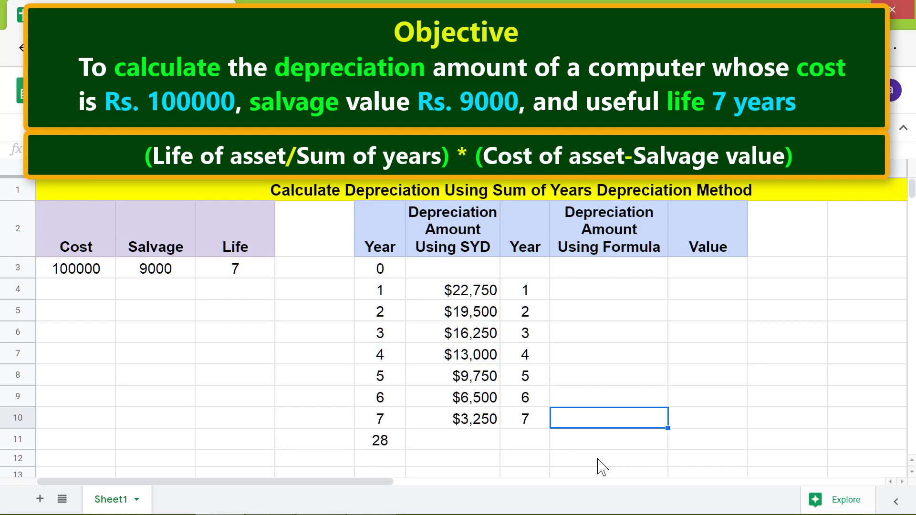
left_click(526, 296)
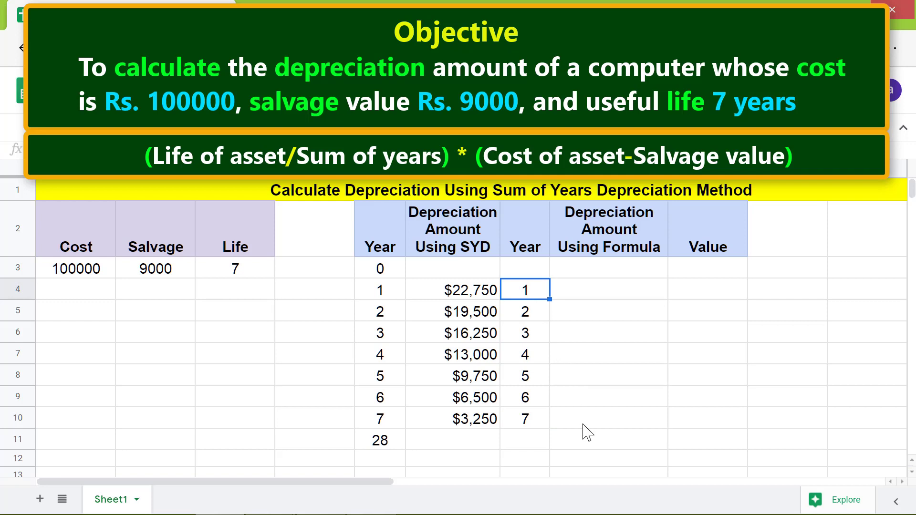
left_click(528, 424, "shift")
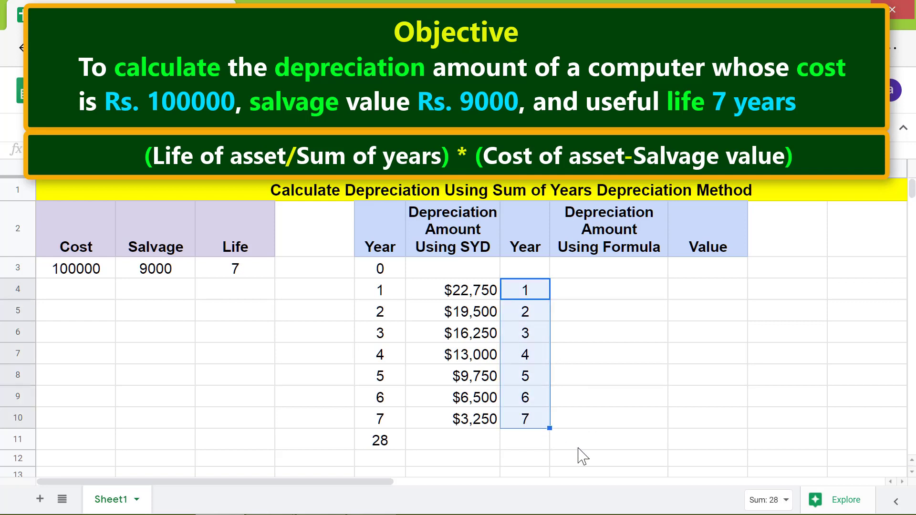
- Sort G4:G10 Z→A so the years read 7 down to 1
right_click(545, 405)
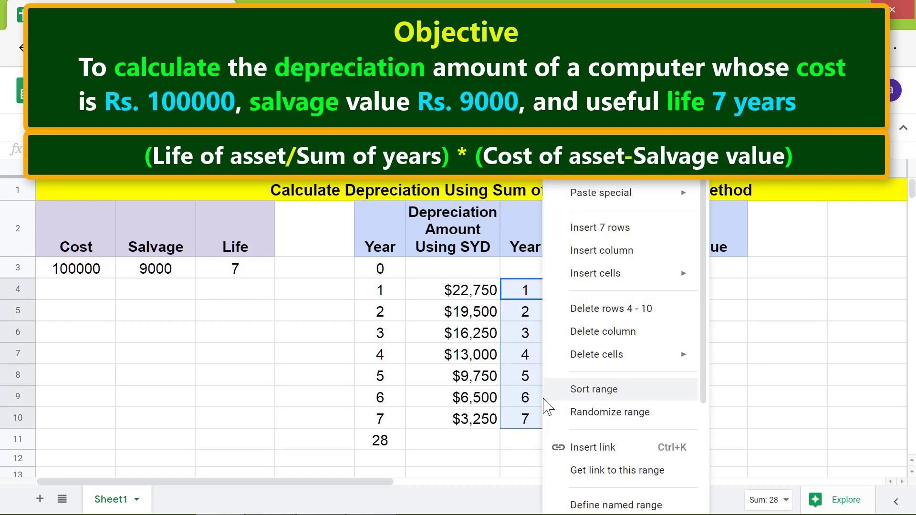
left_click(592, 390)
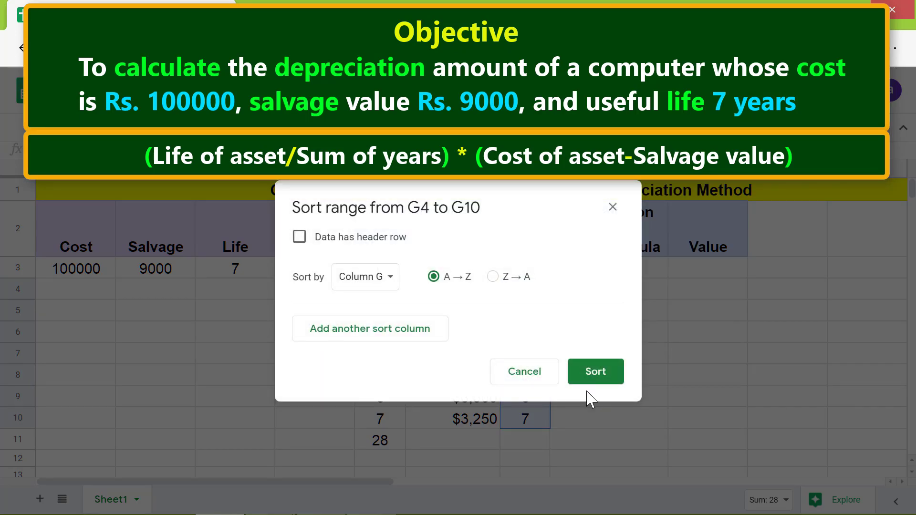
left_click(496, 277)
left_click(593, 374)
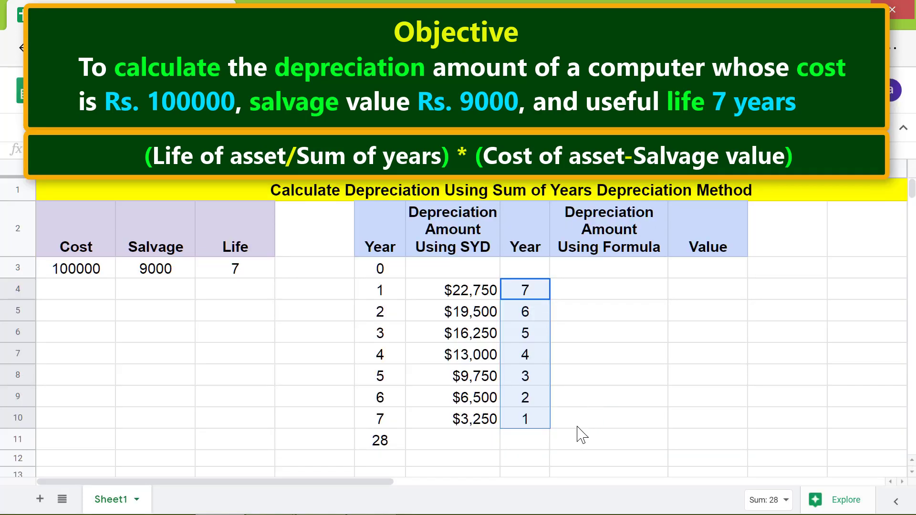
left_click(570, 444)
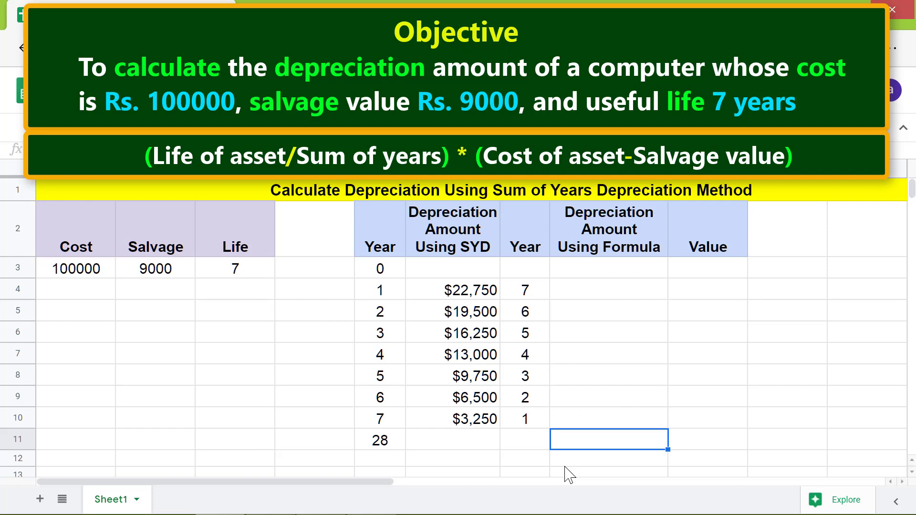
- Enter =(G4/E11)*(A3-B3) in H4, giving 22,750 depreciation
left_click(605, 296)
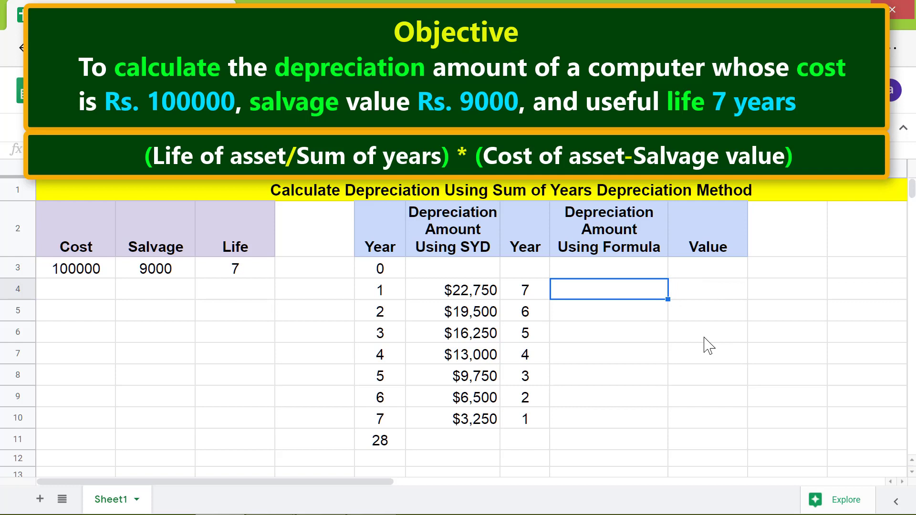
type("=(")
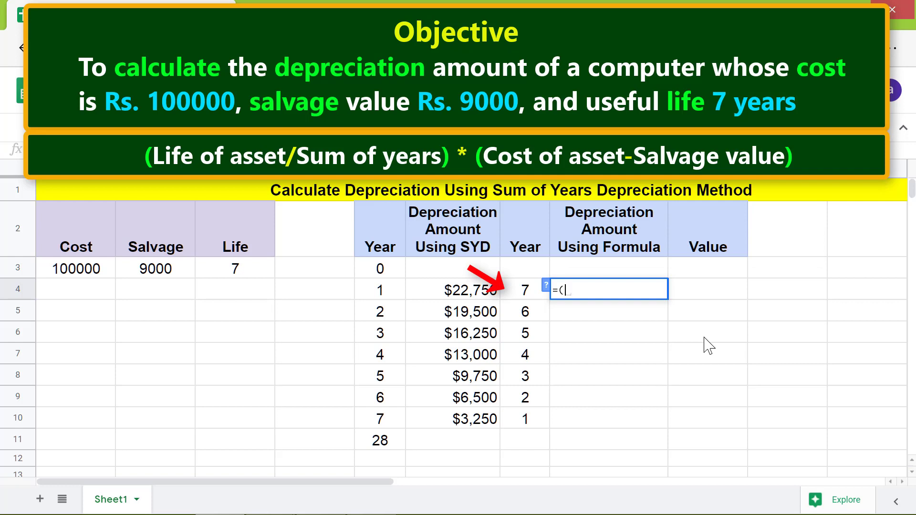
left_click(529, 293)
type("/")
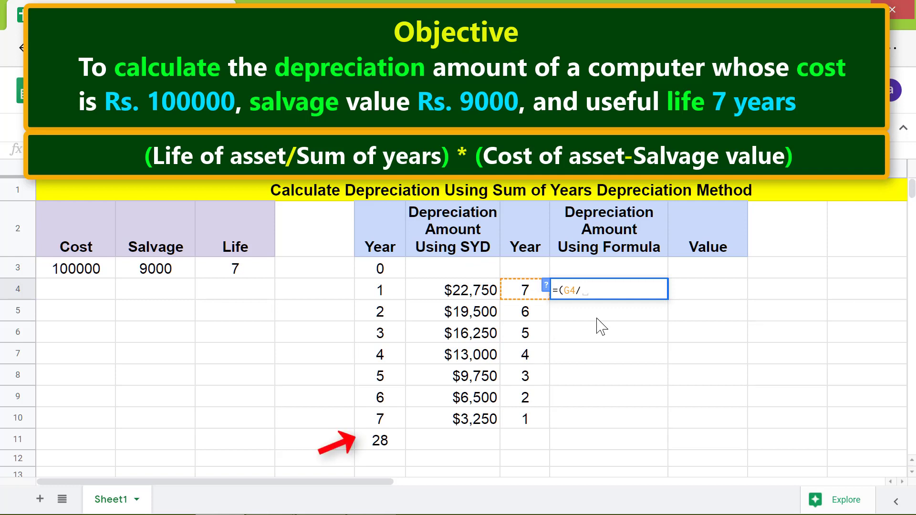
left_click(380, 440)
type(")")
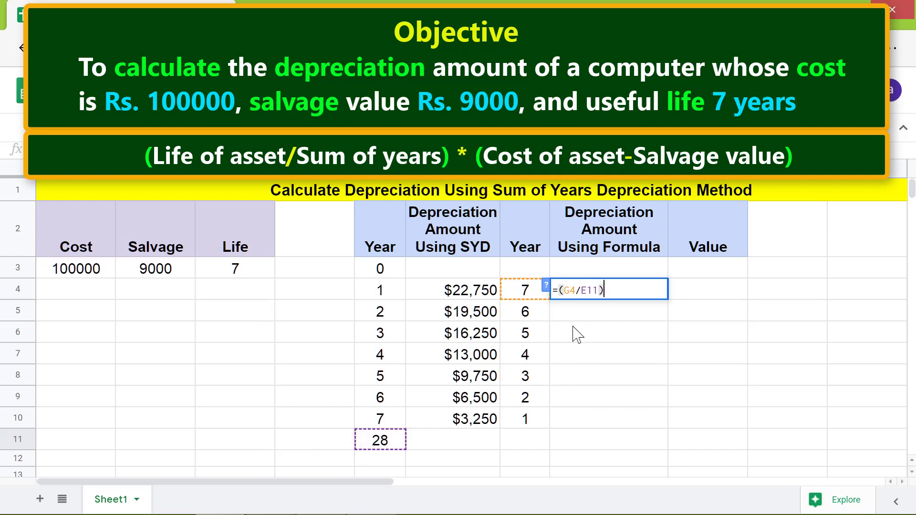
type("*(")
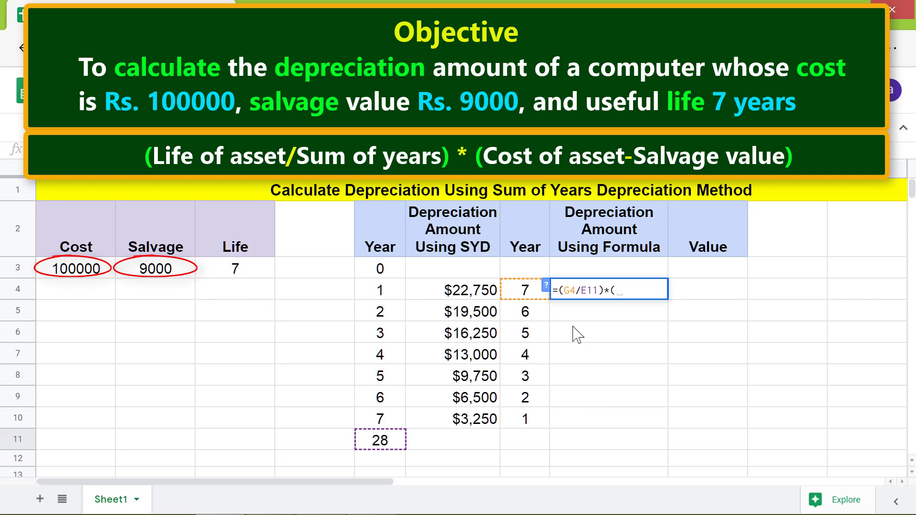
left_click(95, 275)
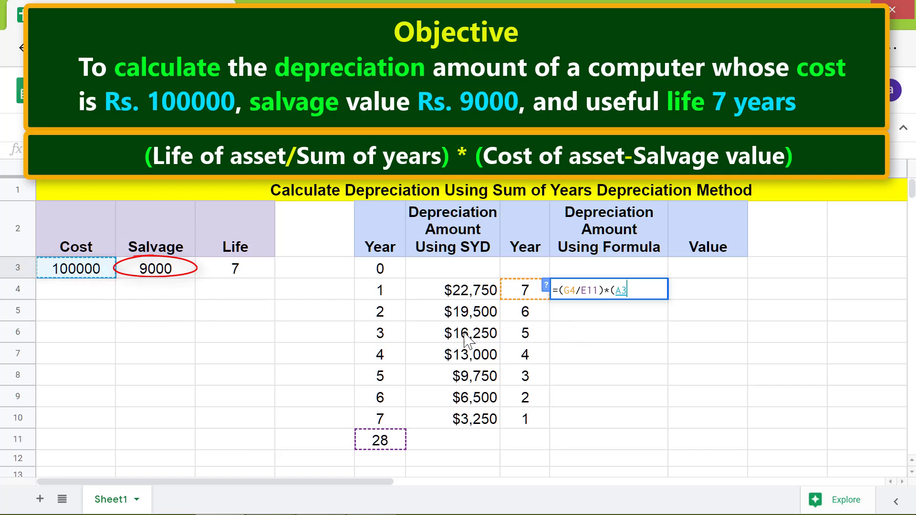
type("-")
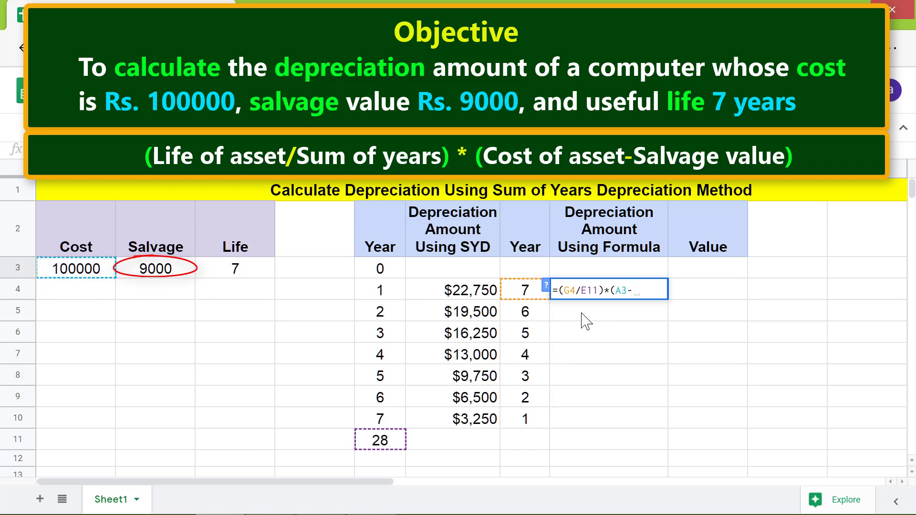
left_click(170, 268)
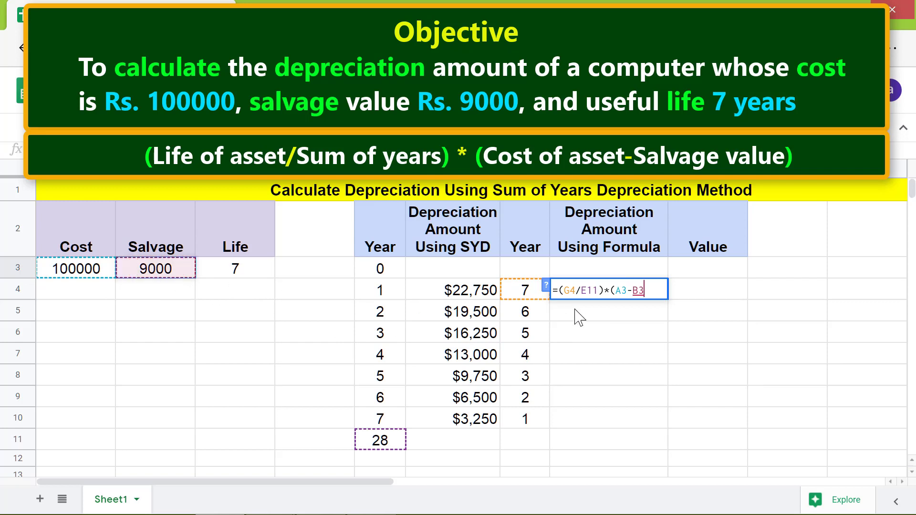
type(")")
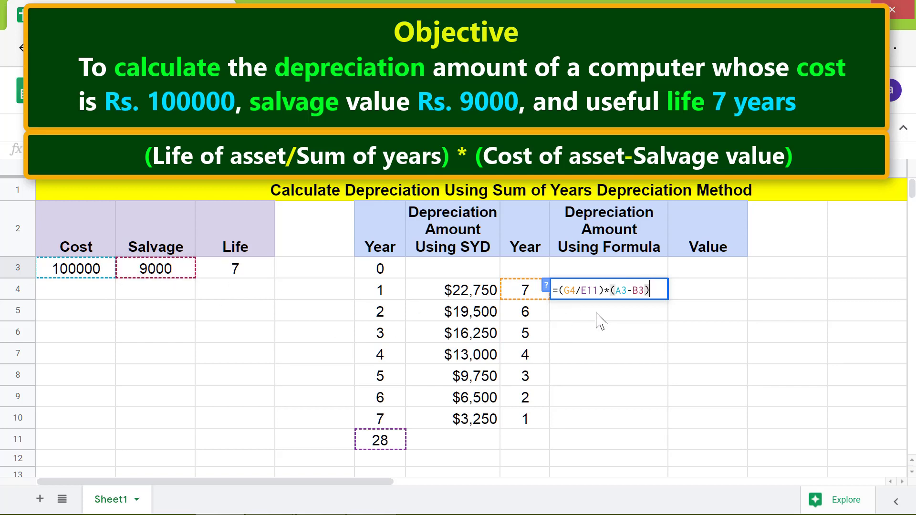
key("Return")
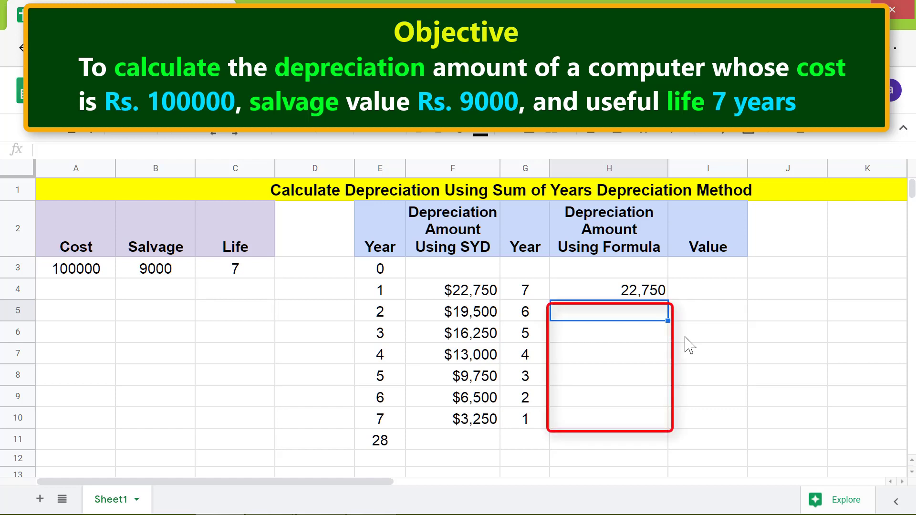
- Make the E11, A3 and B3 references in H4's formula absolute
left_click(640, 293)
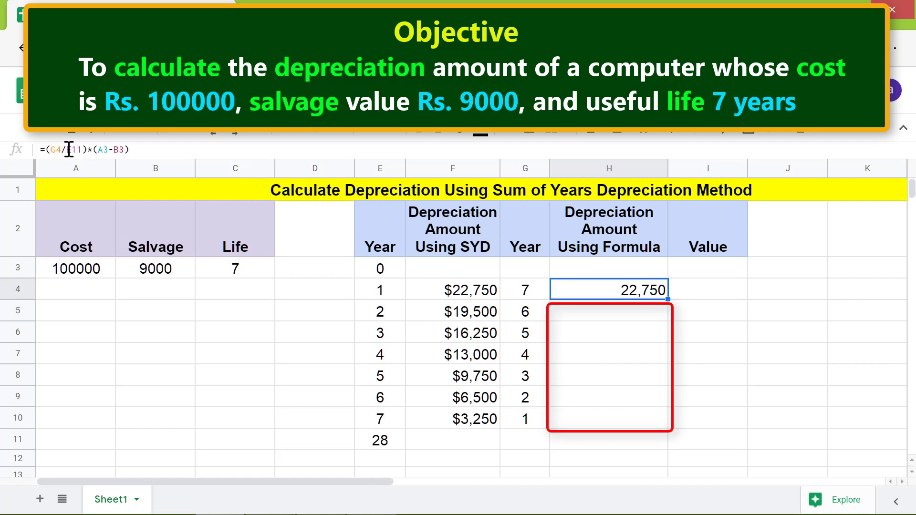
left_click(71, 149)
left_click_drag(71, 150, 135, 150)
key("F4")
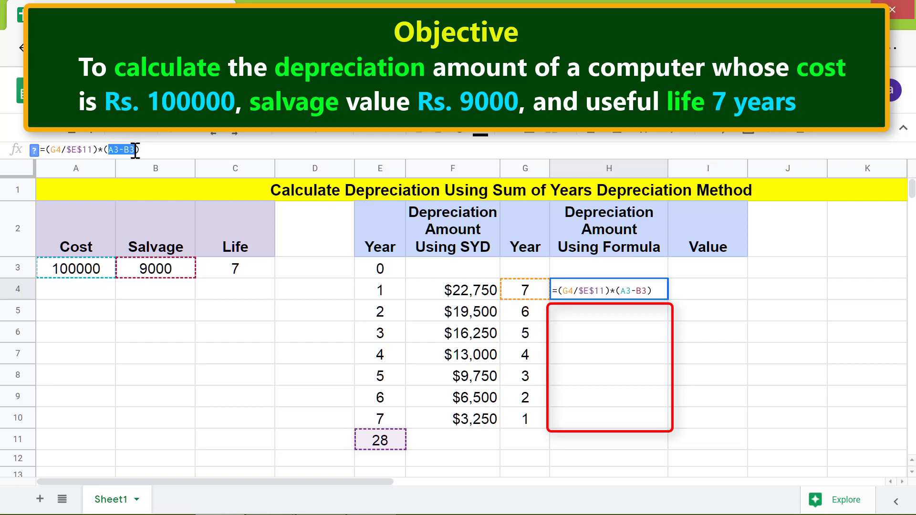
key("F4")
key("Return")
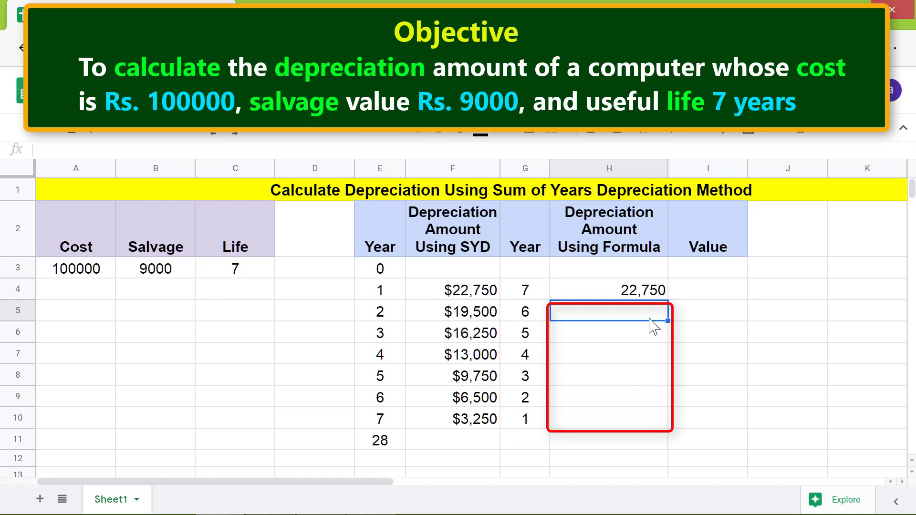
- Fill the H4 formula down to H10, giving 19,500 down to 3,250
left_click(656, 295)
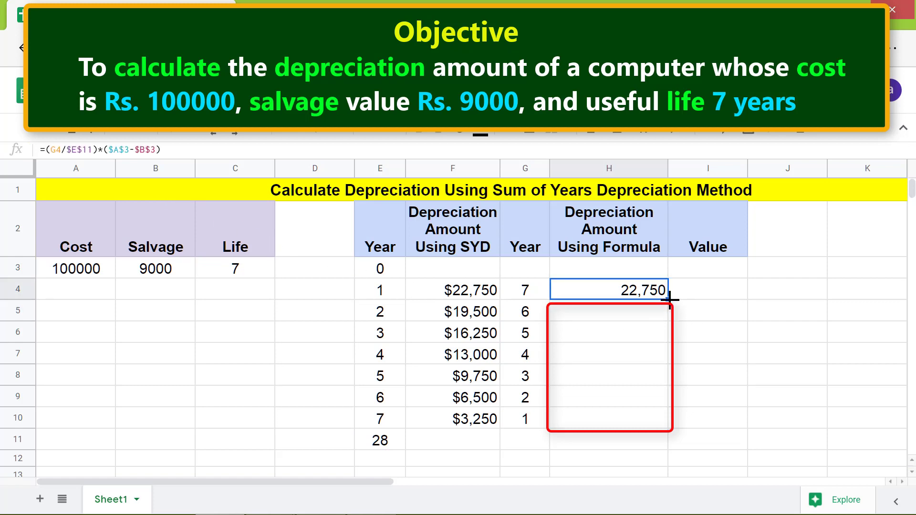
left_click_drag(668, 300, 670, 422)
left_click(681, 445)
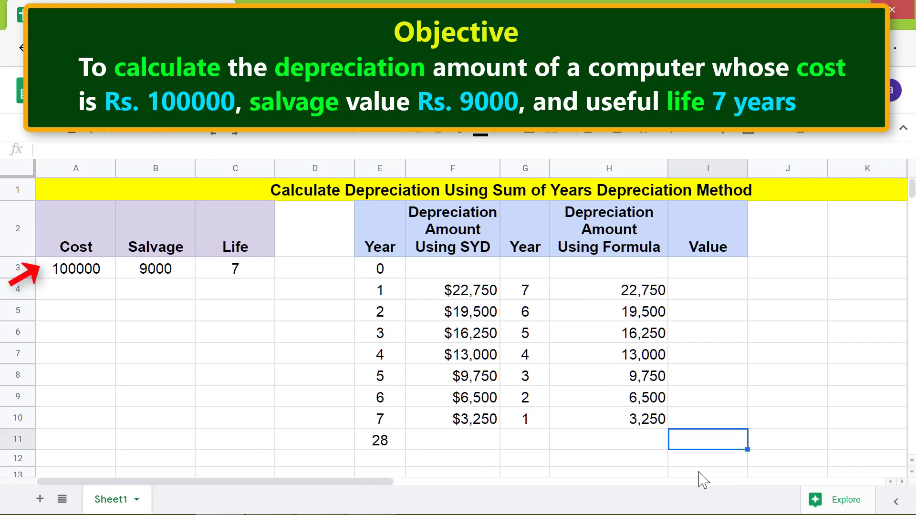
- Set I3 to =A3 for an opening book value of 100000
left_click(715, 269)
type("=")
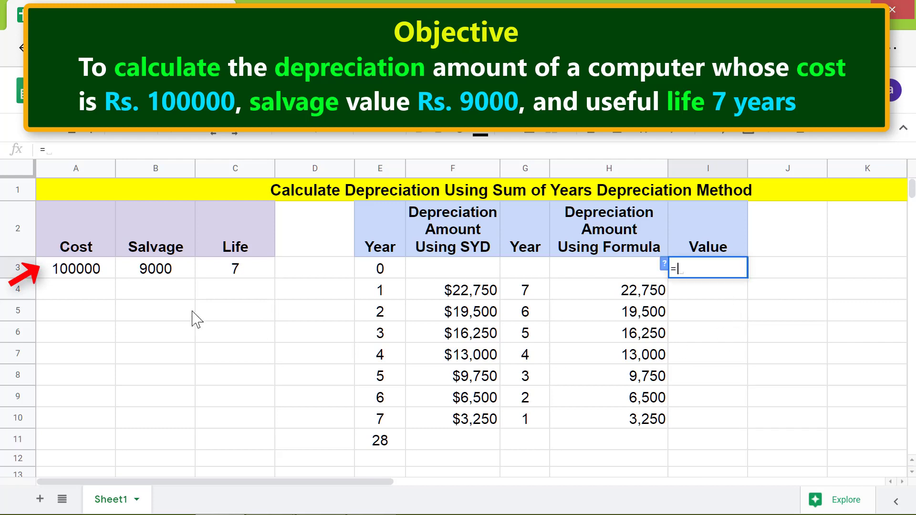
left_click(98, 270)
key("Return")
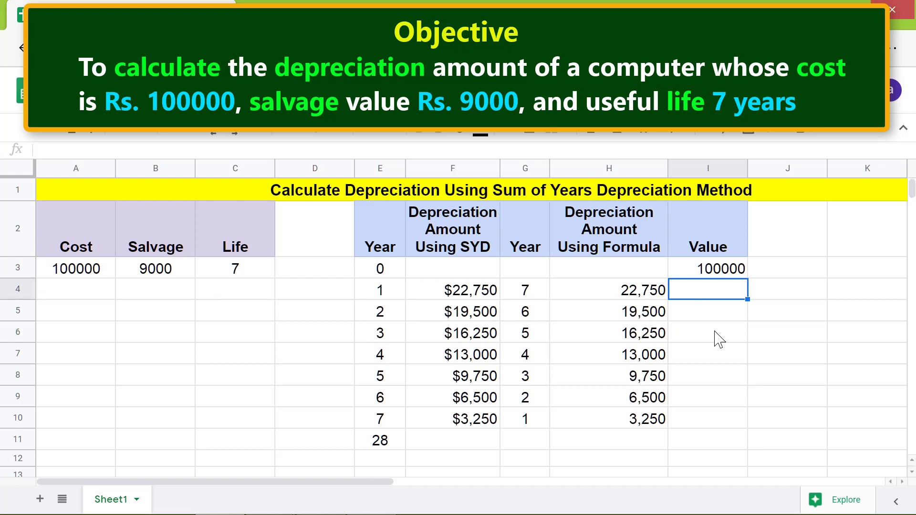
- Enter =I3-F4 in I4 and fill down to I10, ending at $9,000
type("=")
left_click(724, 273)
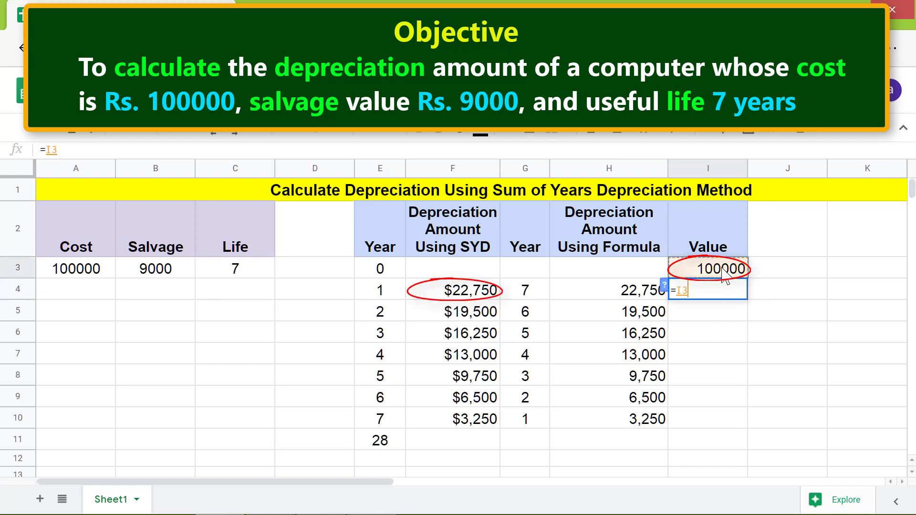
type("-")
left_click(483, 290)
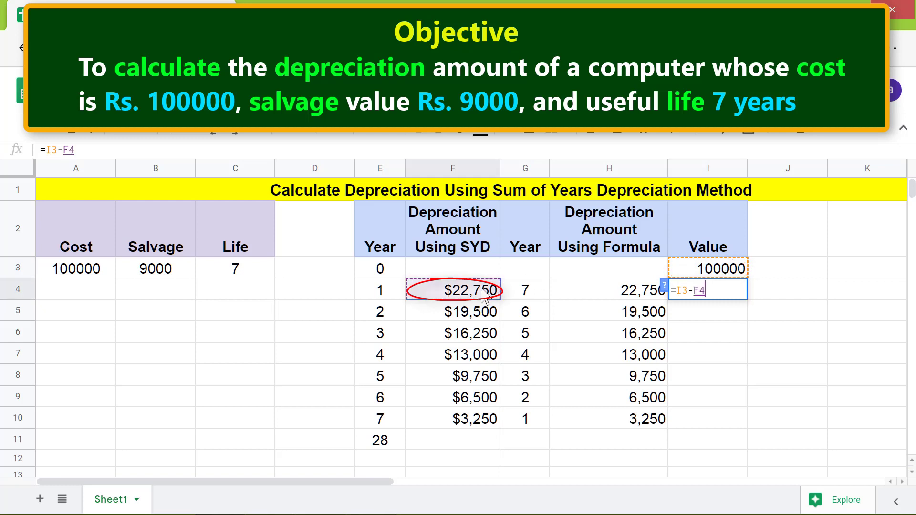
key("Return")
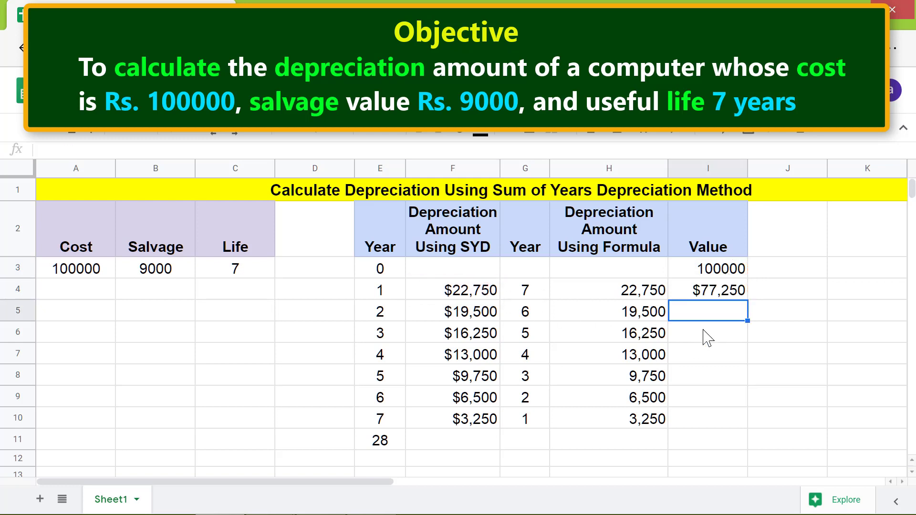
left_click(714, 299)
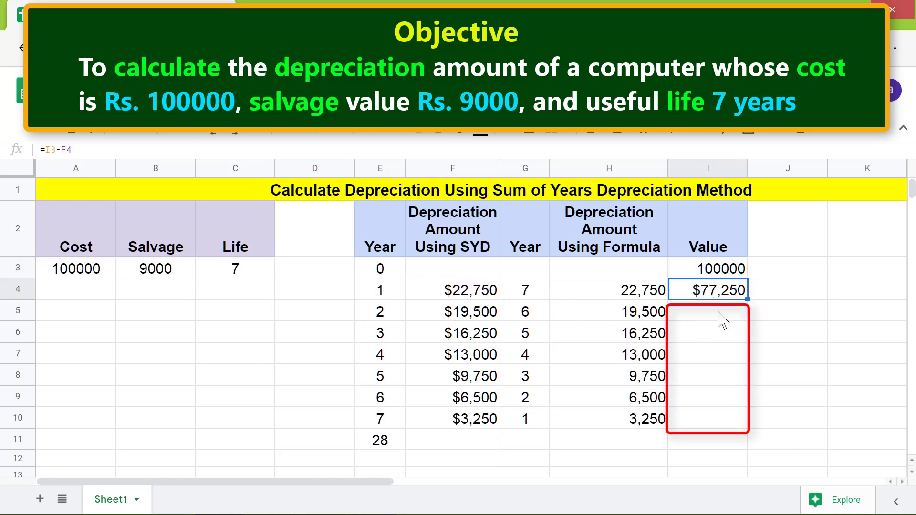
mouse_move(747, 299)
left_mouse_down()
mouse_move(744, 407)
mouse_move(754, 425)
left_mouse_up()
left_click(787, 446)
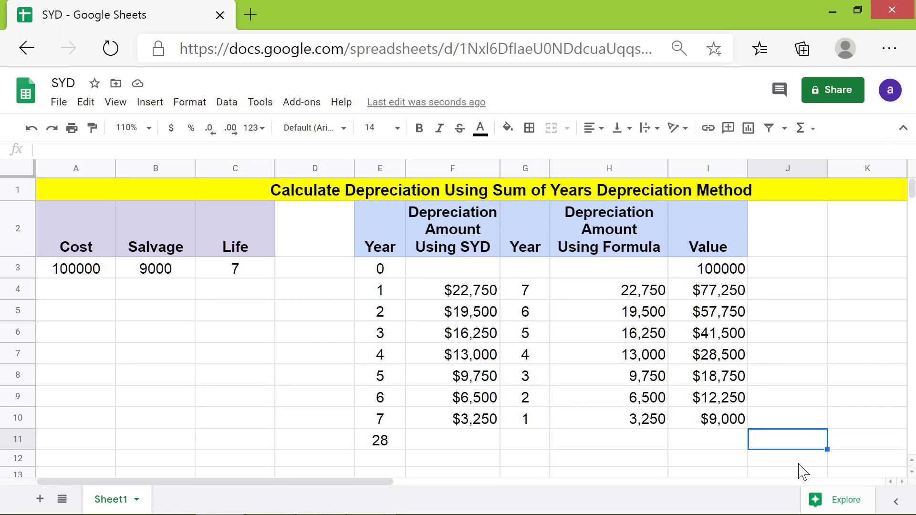
- Apply Number format to F4:F10 and I4:I10, e.g. 22,750.00 and 9,000.00
left_click_drag(492, 294, 496, 419)
left_click_drag(712, 296, 721, 421)
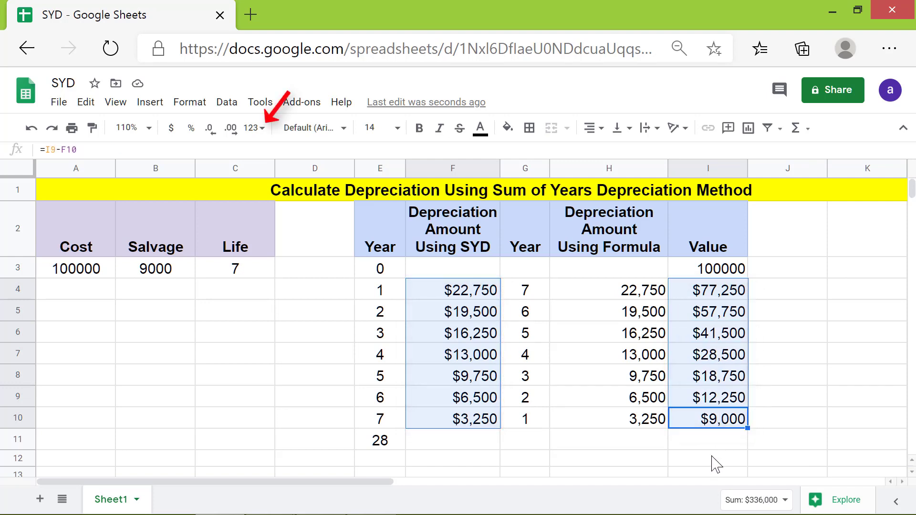
left_click(262, 128)
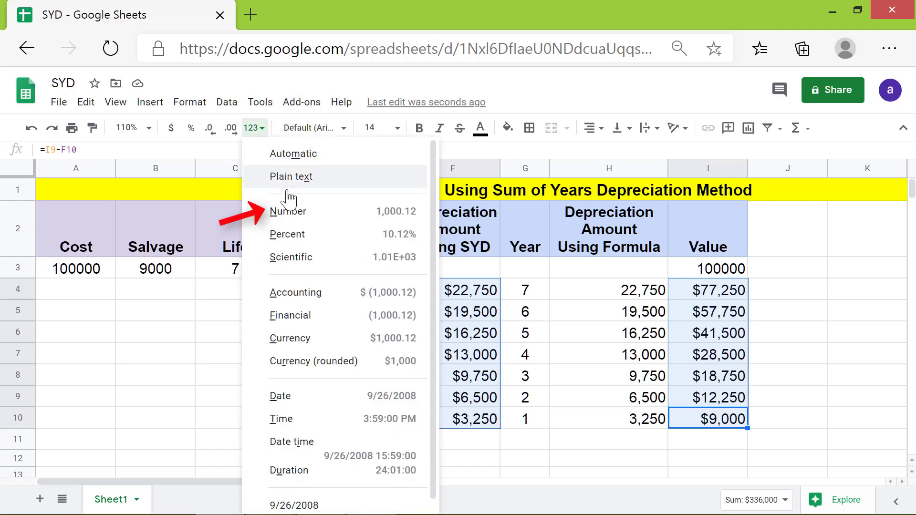
left_click(293, 215)
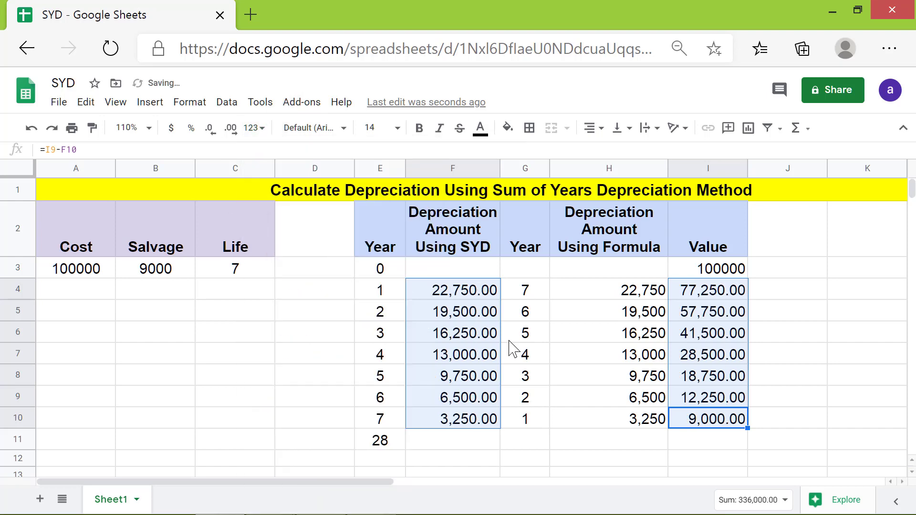
left_click(764, 445)
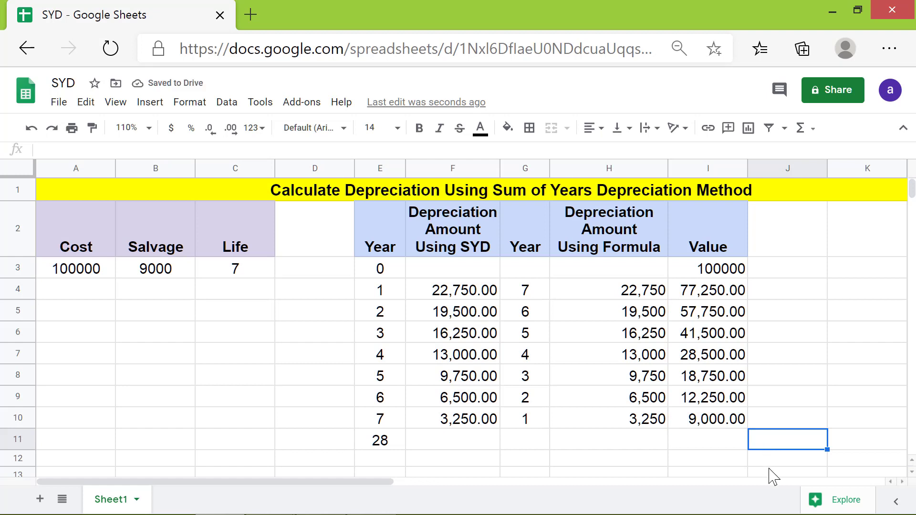